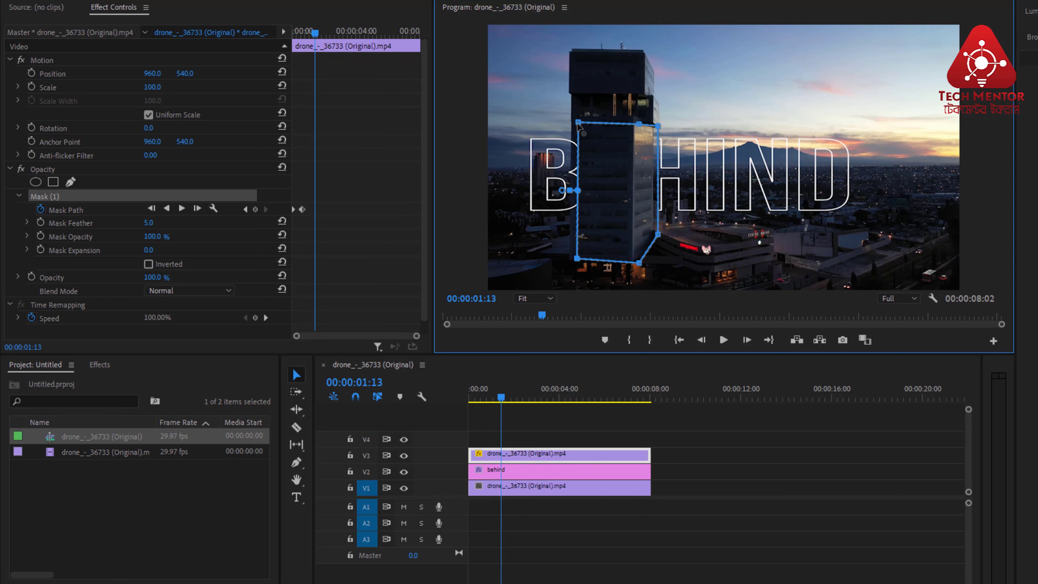
- Reshape Mask (1) at 00:00:01:13 by moving its left corners outward and its right-hand points inward to fit the tower's edges
drag(577, 123, 573, 123)
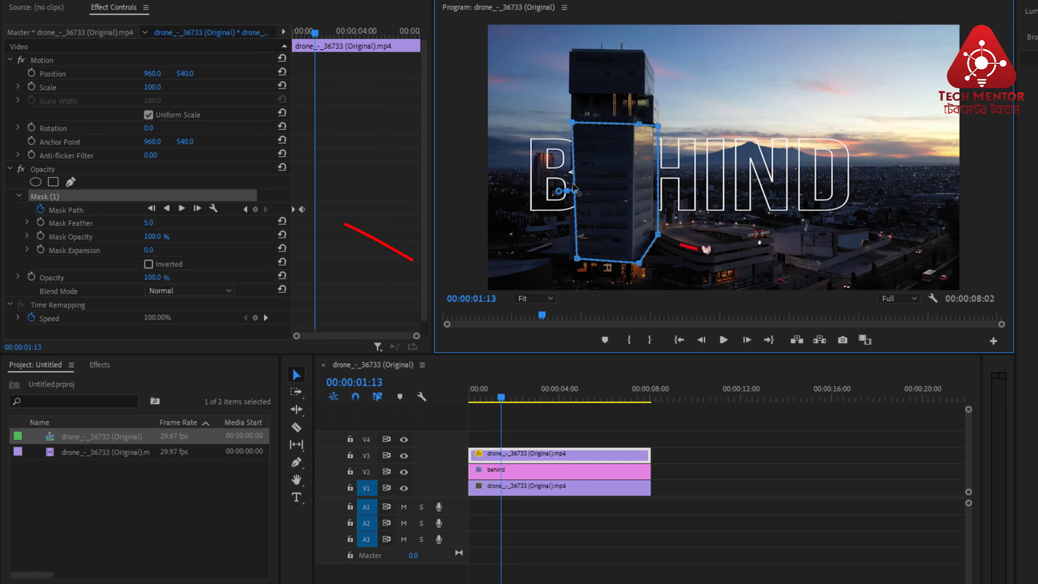
drag(578, 258, 572, 259)
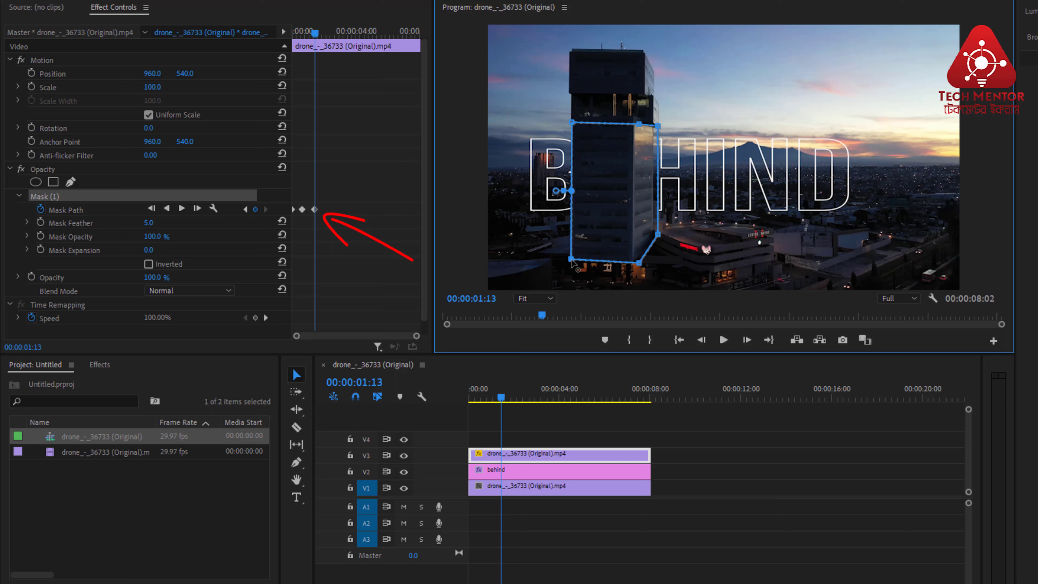
drag(639, 262, 653, 238)
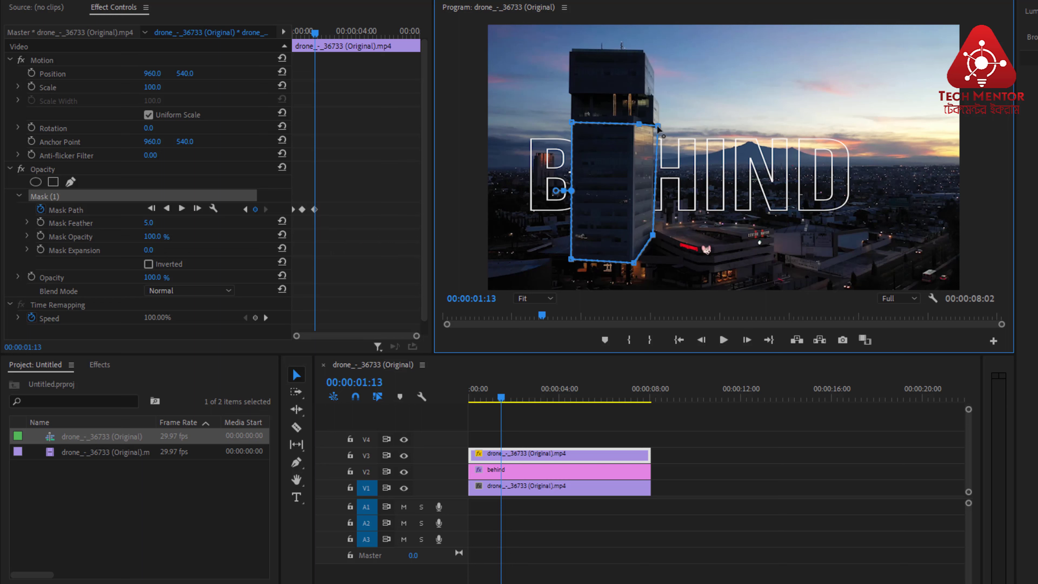
drag(654, 126, 651, 124)
- At 00:00:02:04, shift the whole opacity mask left onto the tower and refine its two right-hand corners
key(Right)
key(Right)
key(Right)
key(Right)
key(Right)
key(Right)
key(Right)
key(Right)
key(Right)
key(Right)
key(Right)
key(Right)
key(Right)
key(Right)
key(Right)
key(Right)
key(Right)
key(Right)
key(Right)
key(Right)
key(Right)
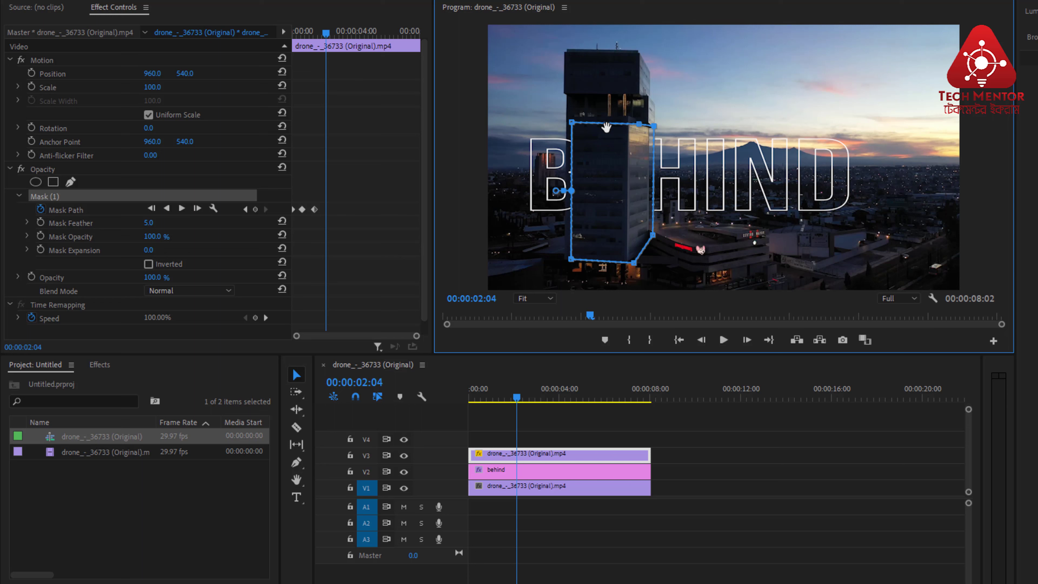
drag(607, 128, 601, 127)
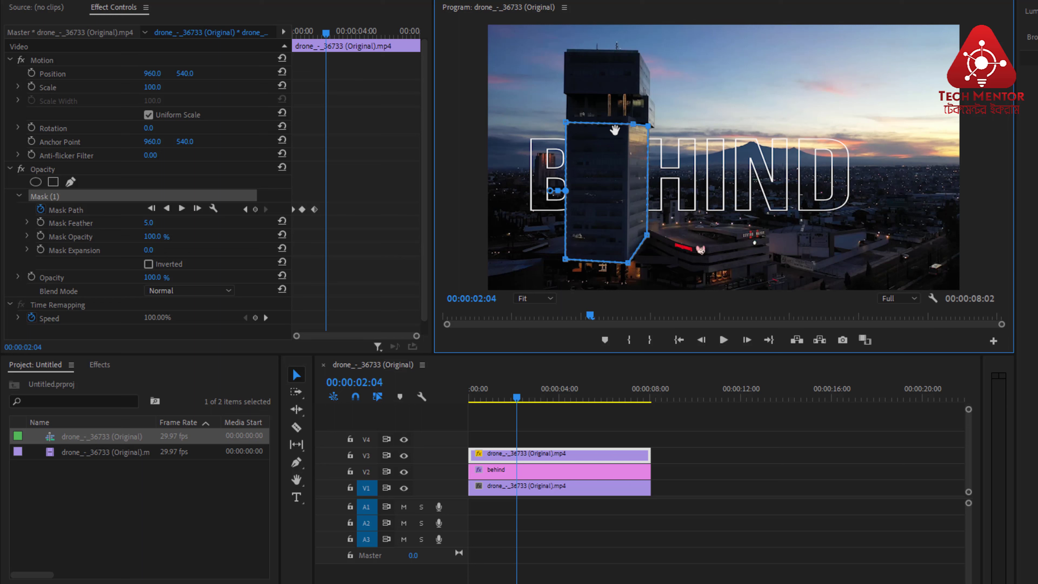
drag(647, 235, 649, 232)
drag(650, 126, 650, 125)
- At 00:00:03:03, keyframe the mask path by moving its left corners and then its right corners left to follow the tower
key(Right)
key(Right)
key(Right)
key(Right)
key(Right)
key(Right)
key(Right)
key(Right)
key(Right)
key(Right)
key(Right)
key(Right)
key(Right)
key(Right)
key(Right)
key(Right)
key(Right)
key(Right)
key(Right)
key(Right)
key(Right)
key(Right)
key(Right)
key(Right)
key(Right)
key(Right)
key(Right)
key(Right)
key(Right)
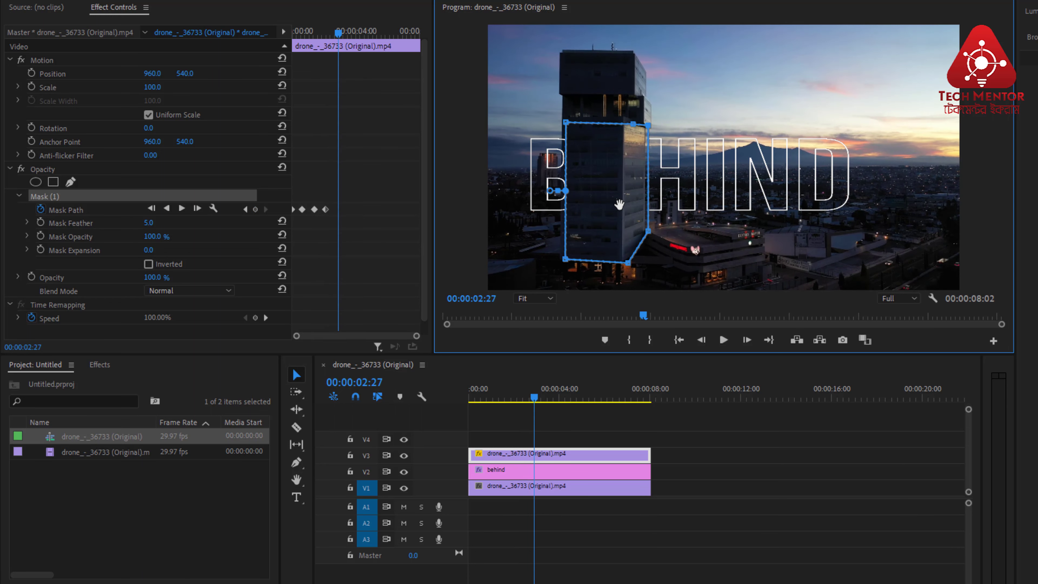
drag(566, 123, 562, 122)
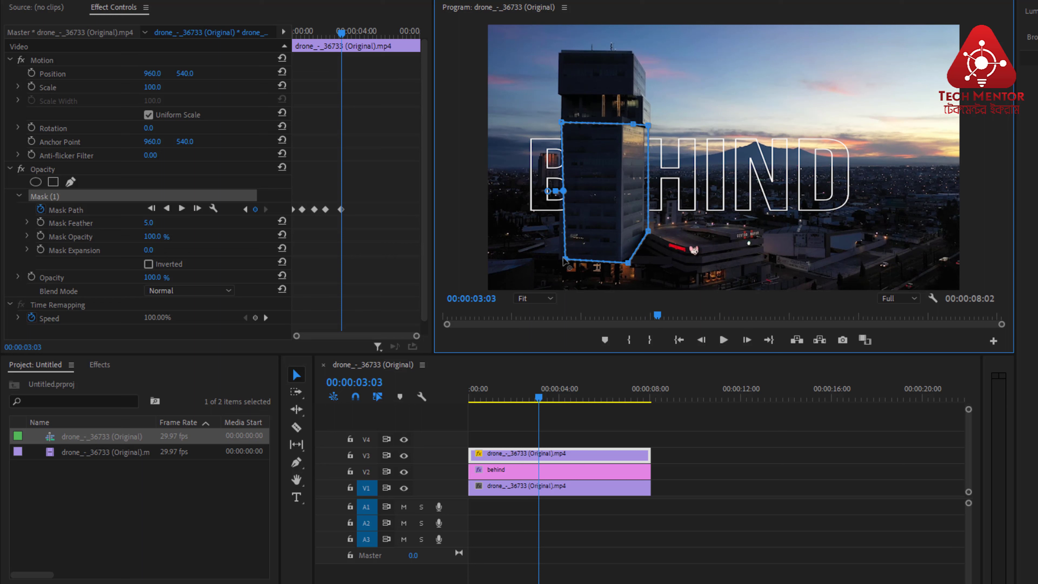
drag(565, 260, 561, 259)
drag(650, 125, 645, 125)
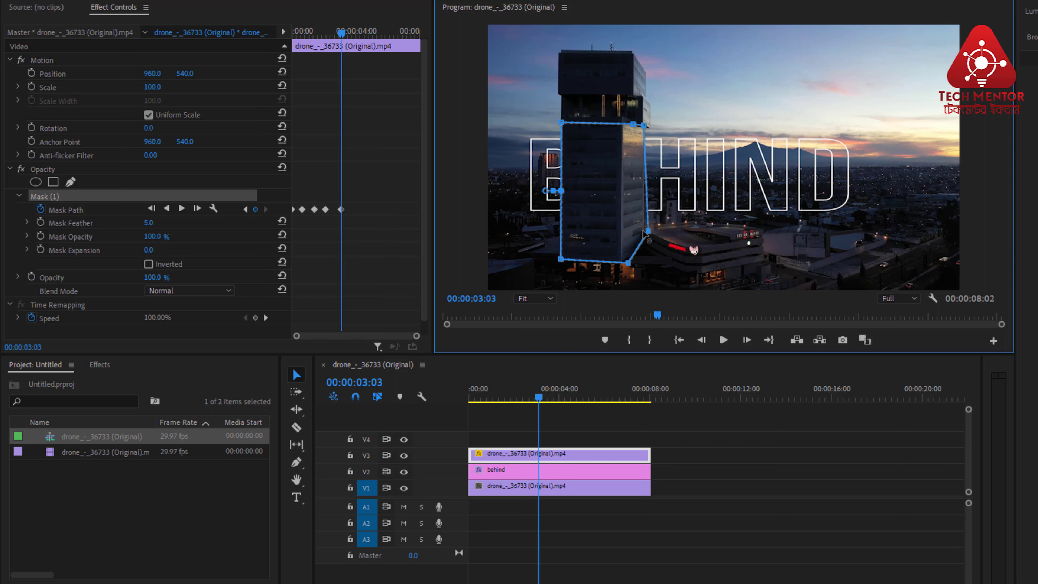
drag(648, 231, 643, 231)
- At 00:00:03:23, shift the mask left with the tower and fit its right, bottom and left corners to the building
key(shift+Right)
key(shift+Right)
key(shift+Right)
key(shift+Right)
drag(609, 194, 603, 194)
drag(638, 125, 642, 127)
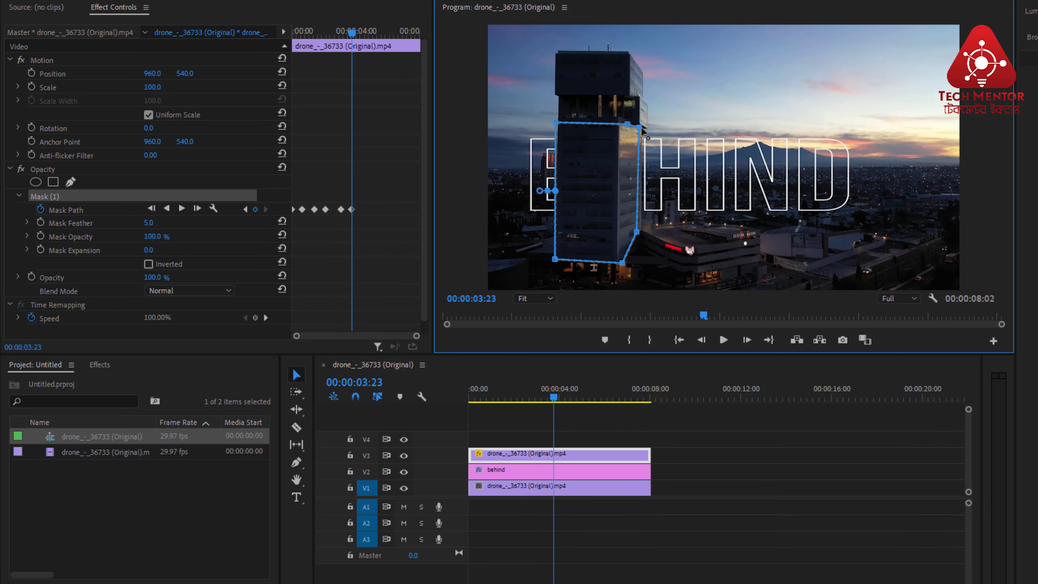
drag(636, 232, 617, 260)
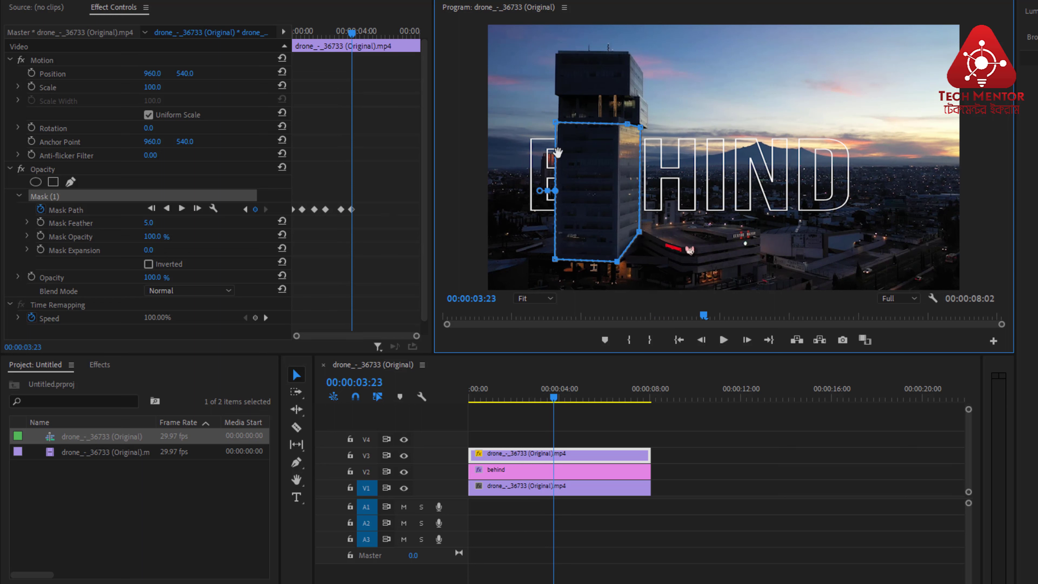
drag(556, 122, 558, 126)
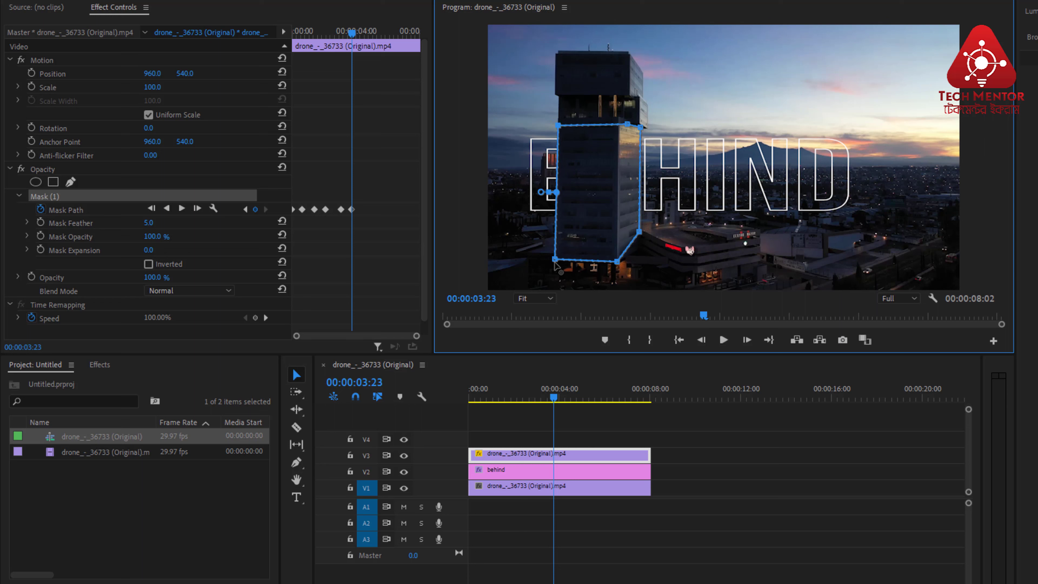
mouse_move(555, 260)
mouse_down()
mouse_move(566, 251)
mouse_move(557, 256)
mouse_up()
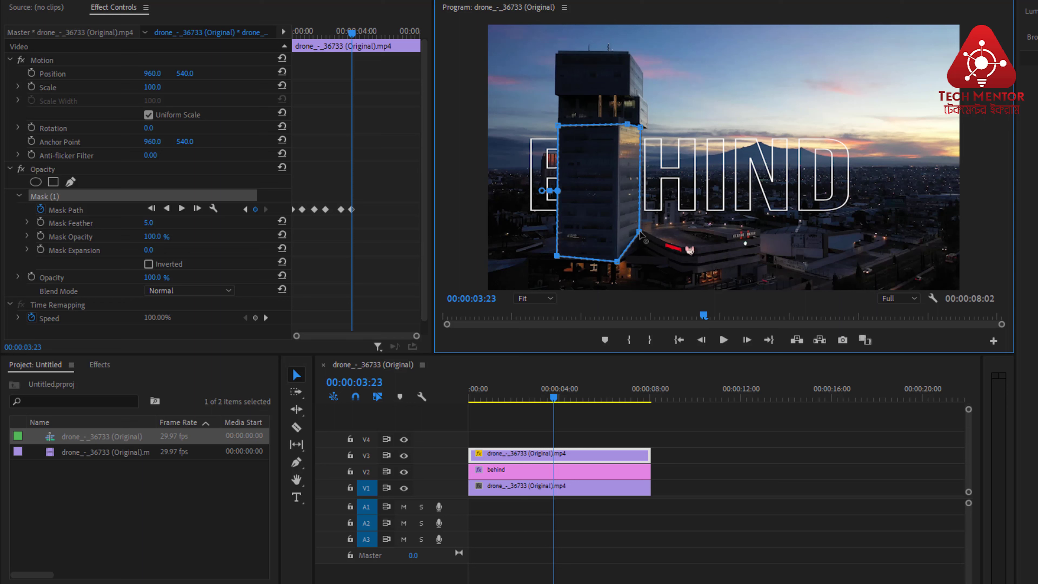
- At 00:00:04:22, move the mask up and left onto the tower and pull its two right-hand corners out to the building's edge
key(Right)
key(Right)
key(Right)
key(Right)
key(Right)
key(Right)
key(Right)
key(Right)
key(Right)
key(Right)
key(Right)
key(Right)
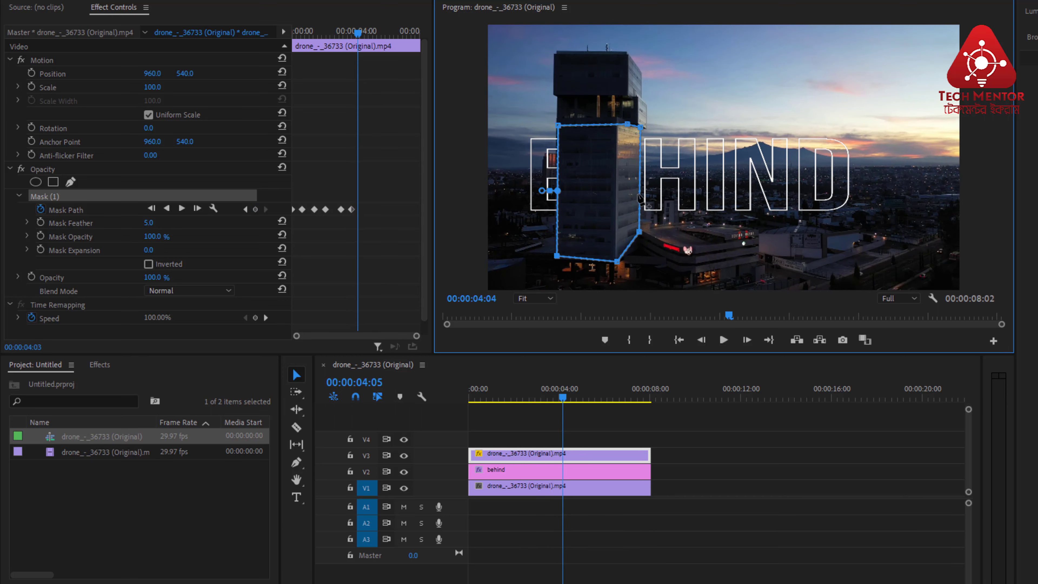
key(Right)
key(Right)
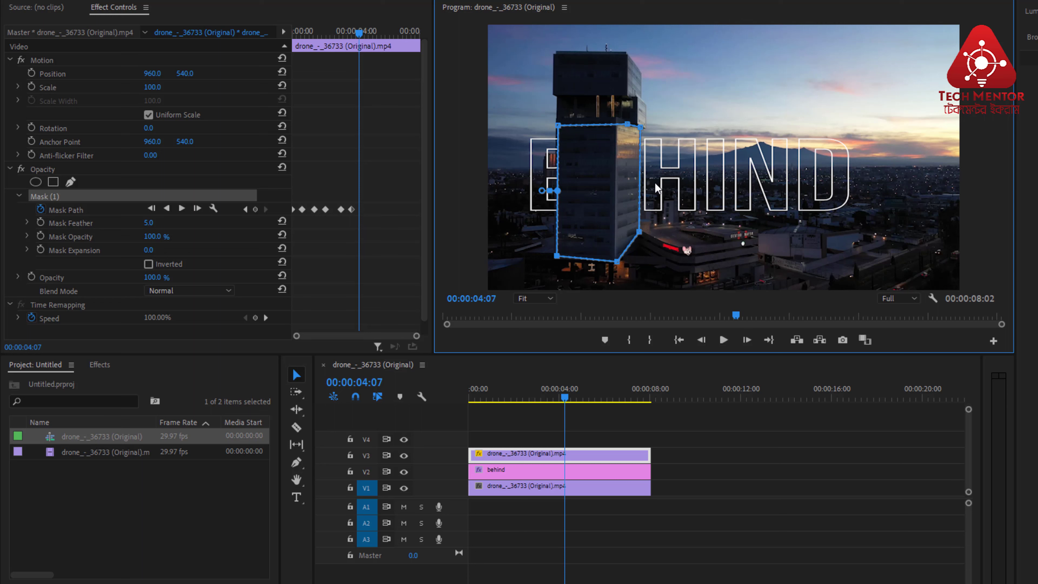
key(Right)
key(Right)
key(Right)
key(Right)
key(Right)
key(Right)
key(Right)
key(Right)
key(Right)
key(Right)
key(Right)
key(Right)
key(Right)
key(Right)
key(Right)
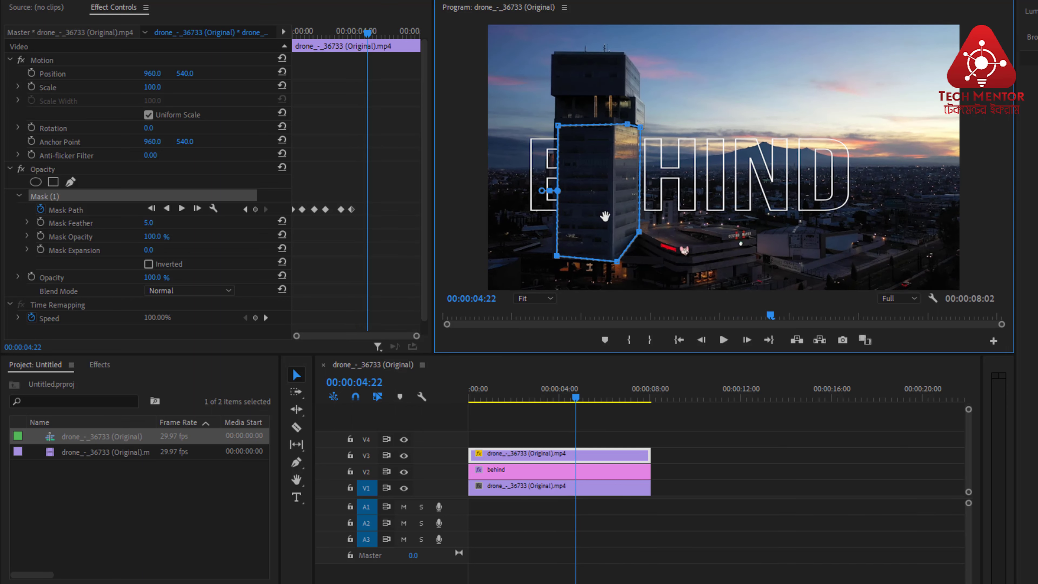
drag(580, 140, 576, 136)
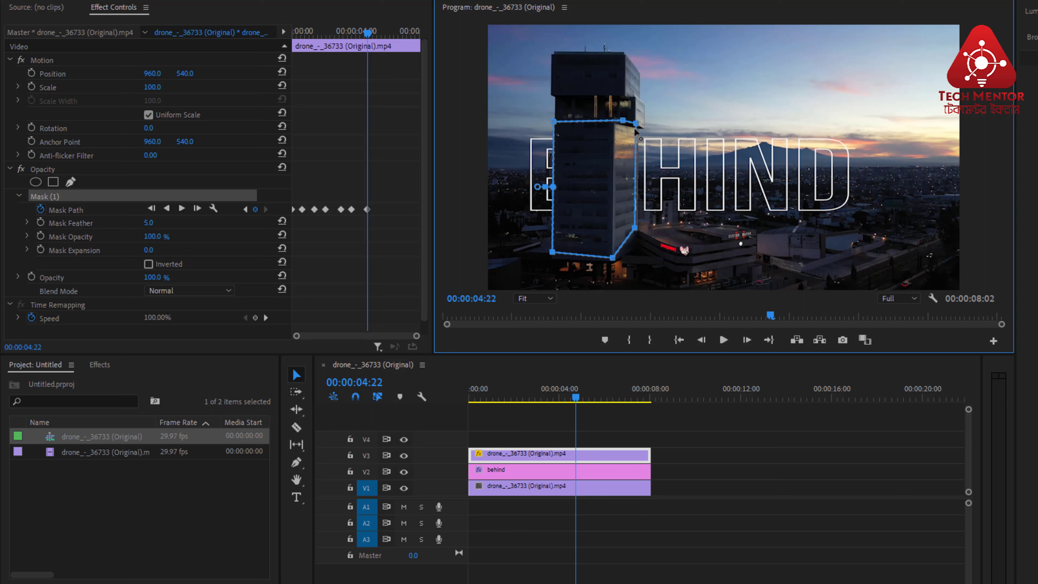
drag(635, 228, 640, 229)
drag(638, 127, 640, 127)
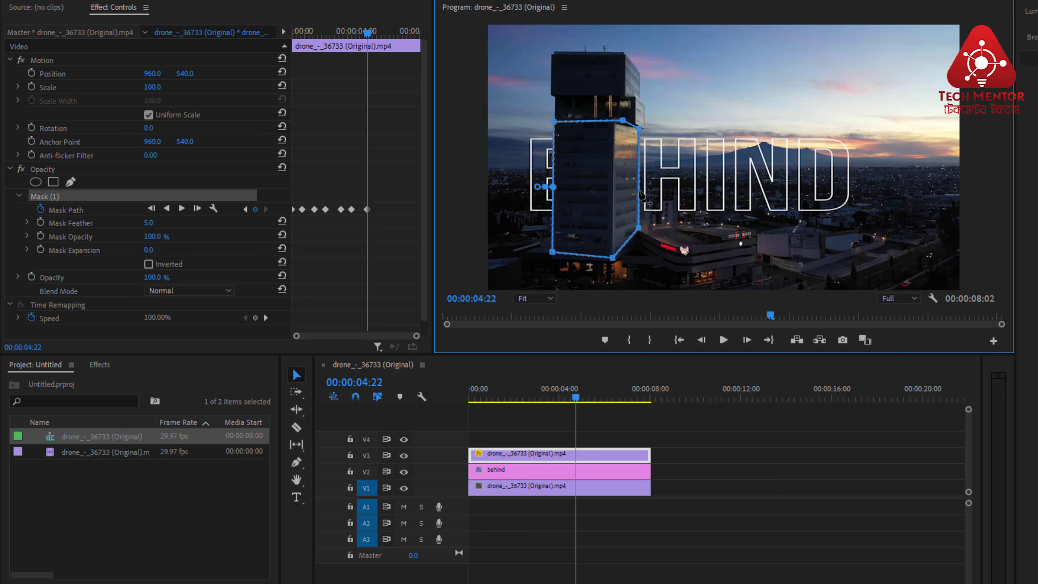
- Deselect the clip and play the sequence from the start to check the tower mask over the BEHIND text, returning to the beginning
key(space)
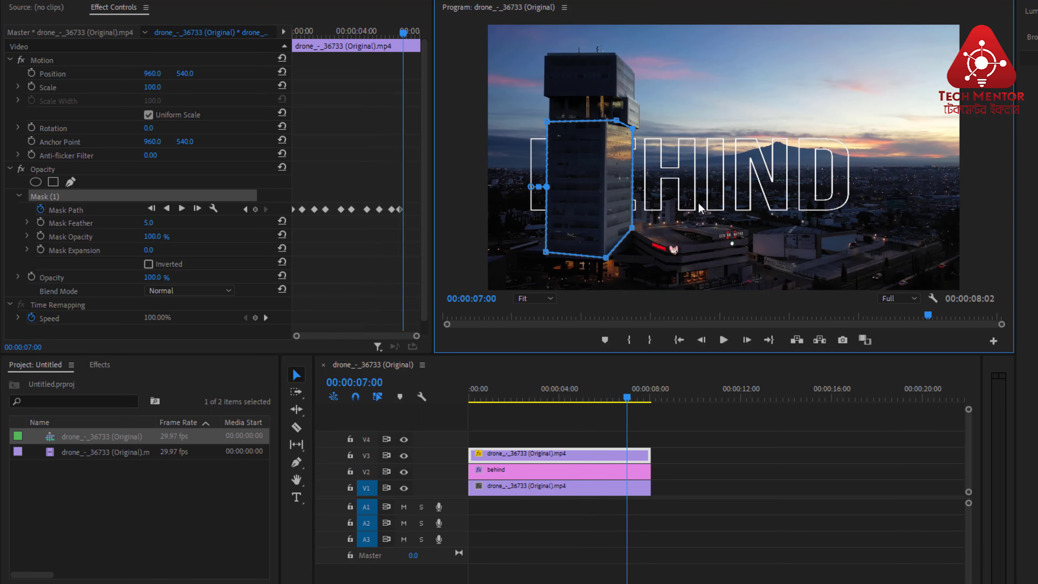
click(648, 397)
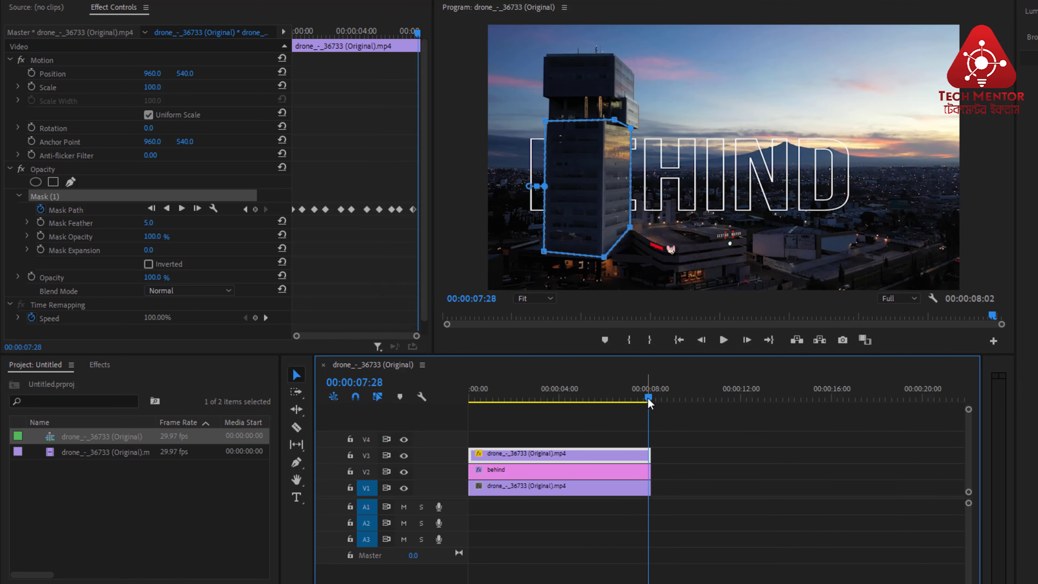
key(Home)
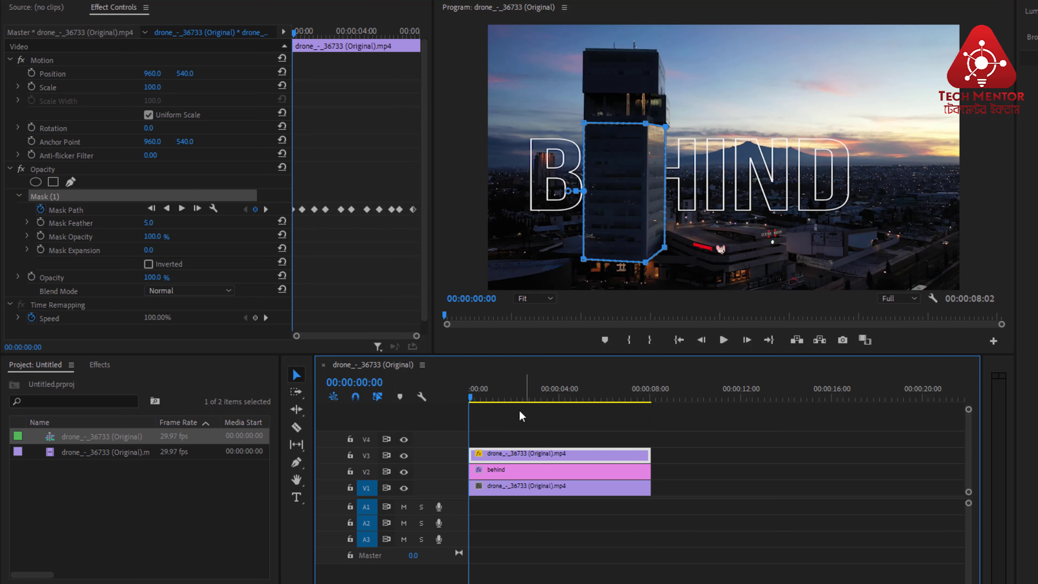
click(503, 414)
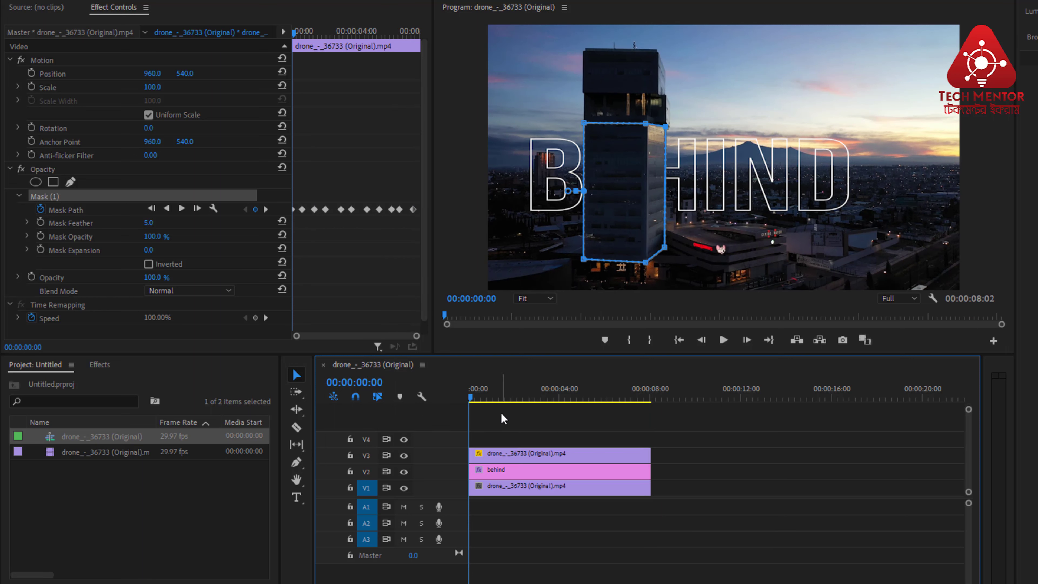
key(space)
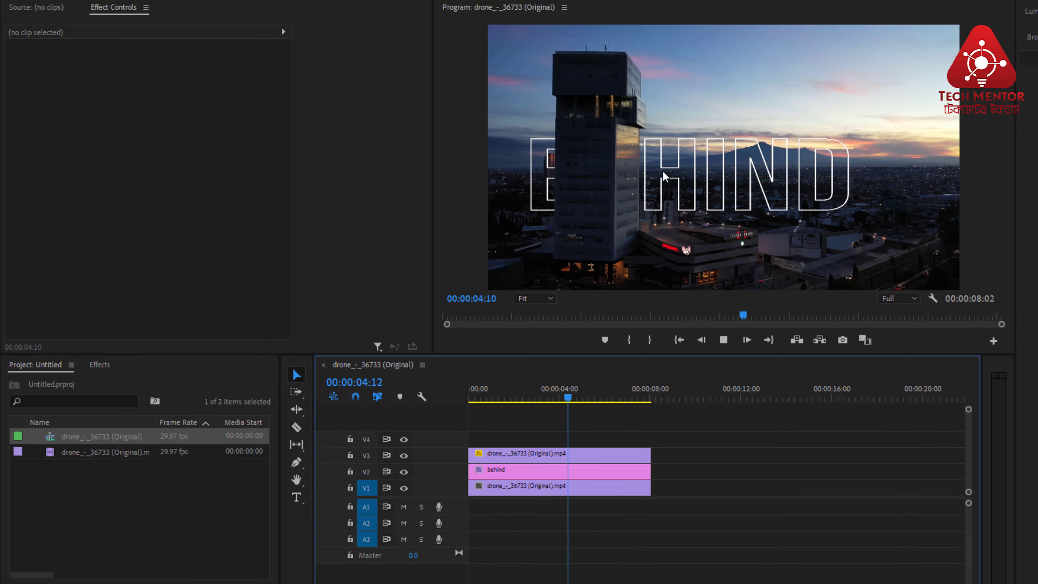
key(space)
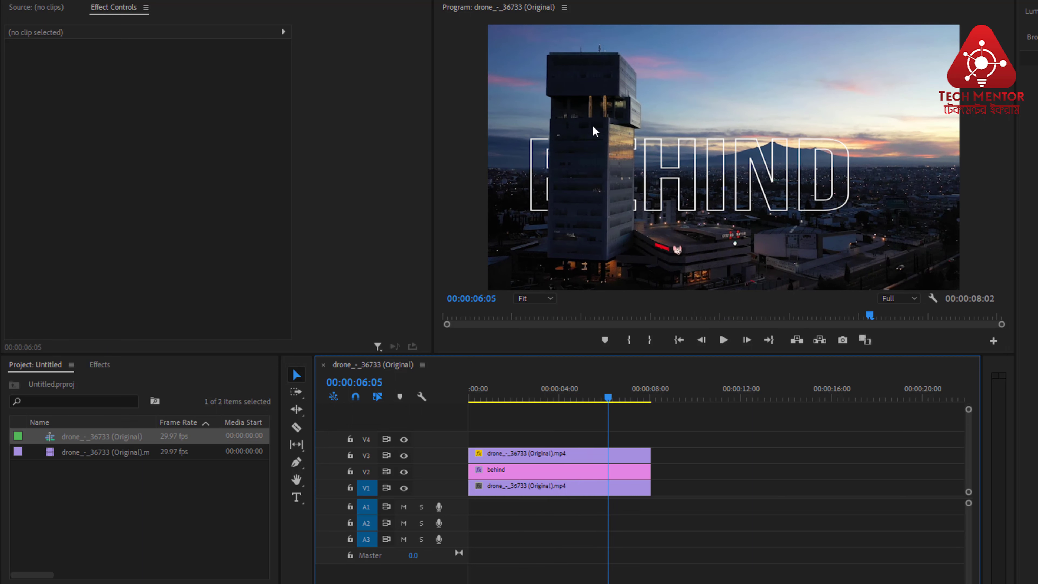
drag(607, 395, 471, 425)
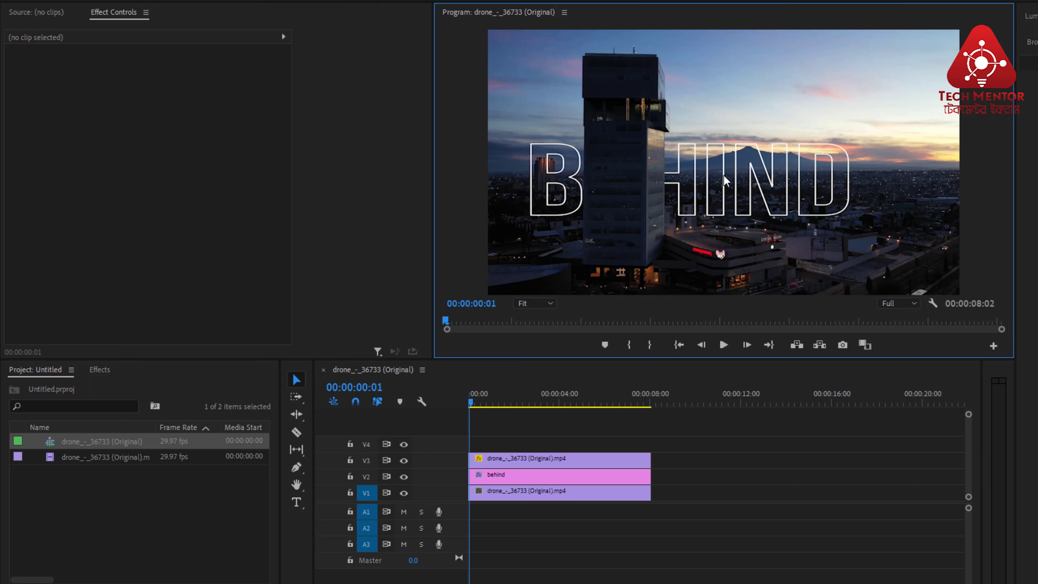
- Move the BEHIND title to the right in the frame, to position 193.8, 754.9
click(503, 475)
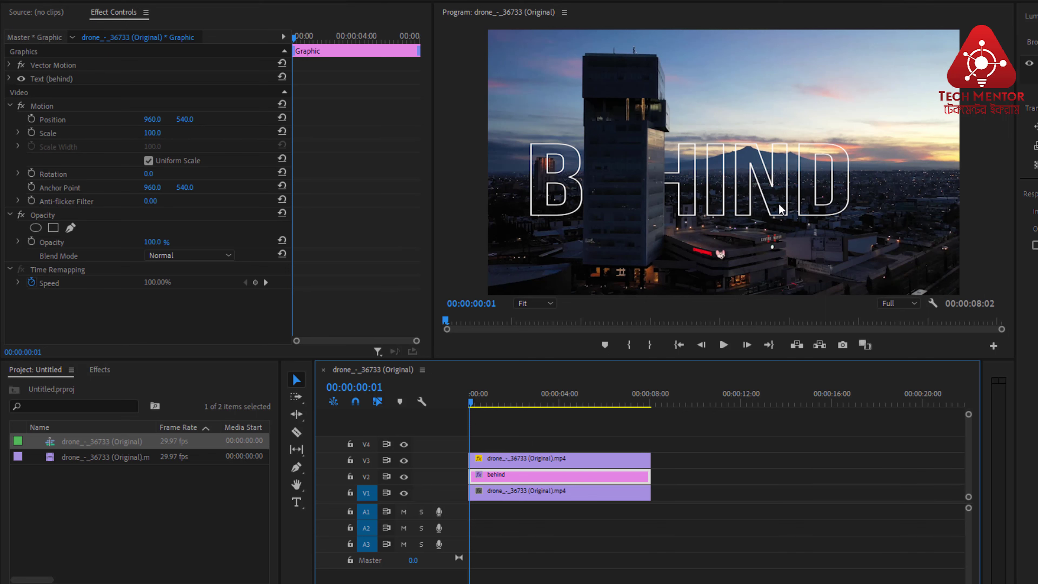
click(789, 204)
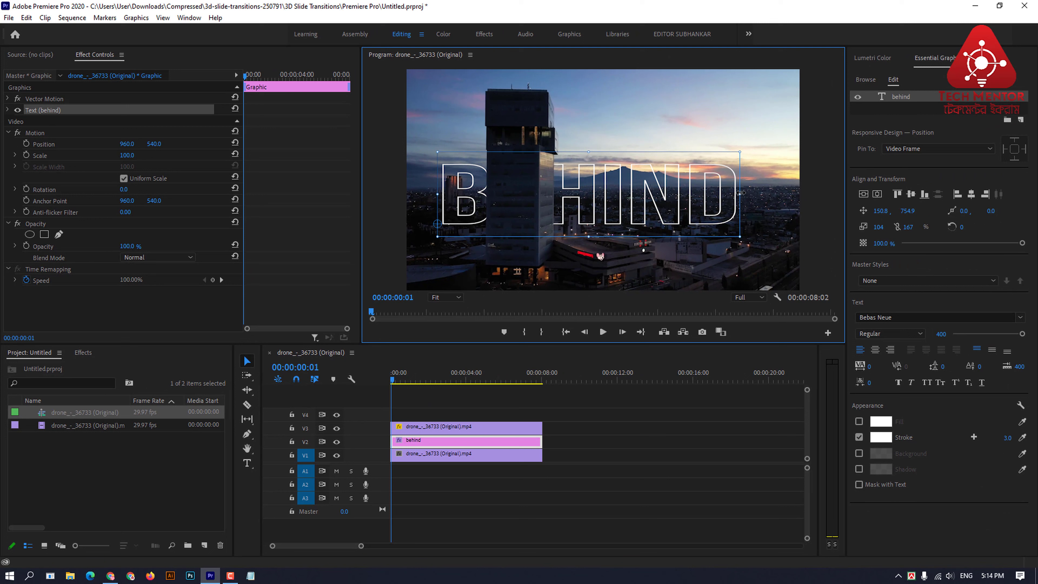
- Play and scrub the sequence as far as 00:00:05:10 to review the repositioned title passing behind the tower
key(space)
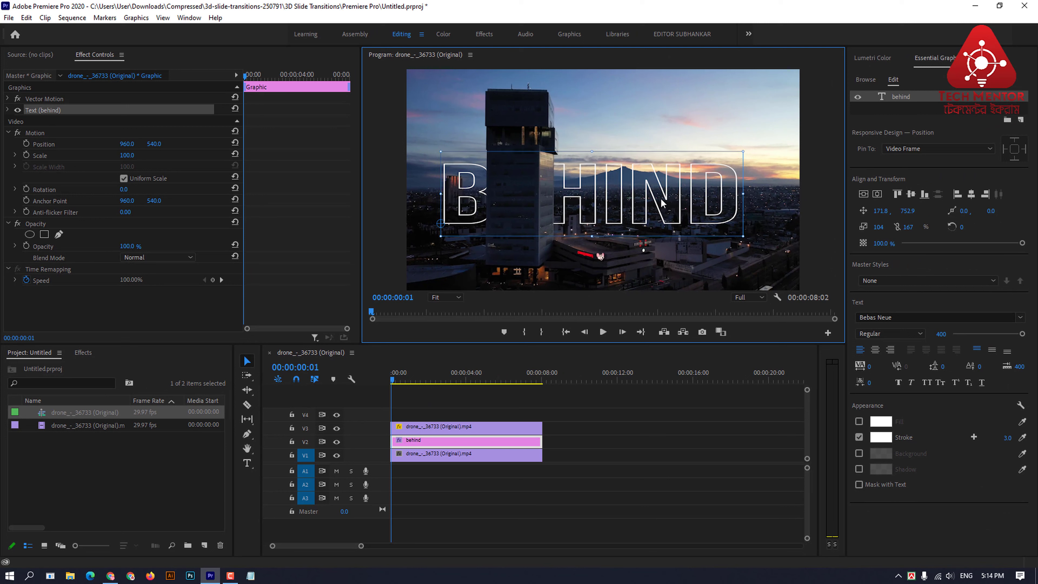
click(440, 396)
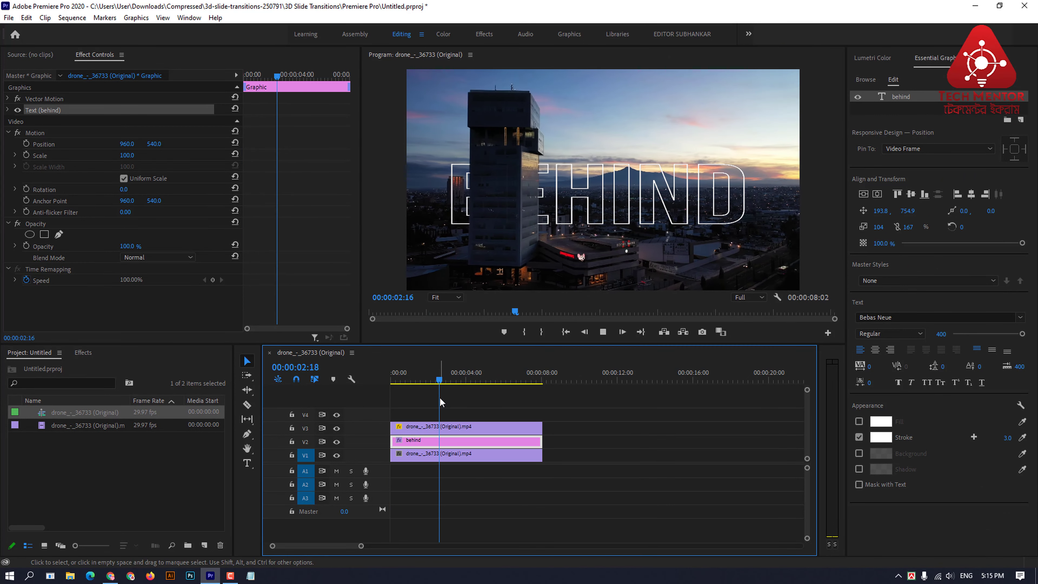
click(481, 382)
mouse_move(482, 383)
mouse_down()
mouse_move(510, 382)
mouse_move(492, 383)
mouse_up()
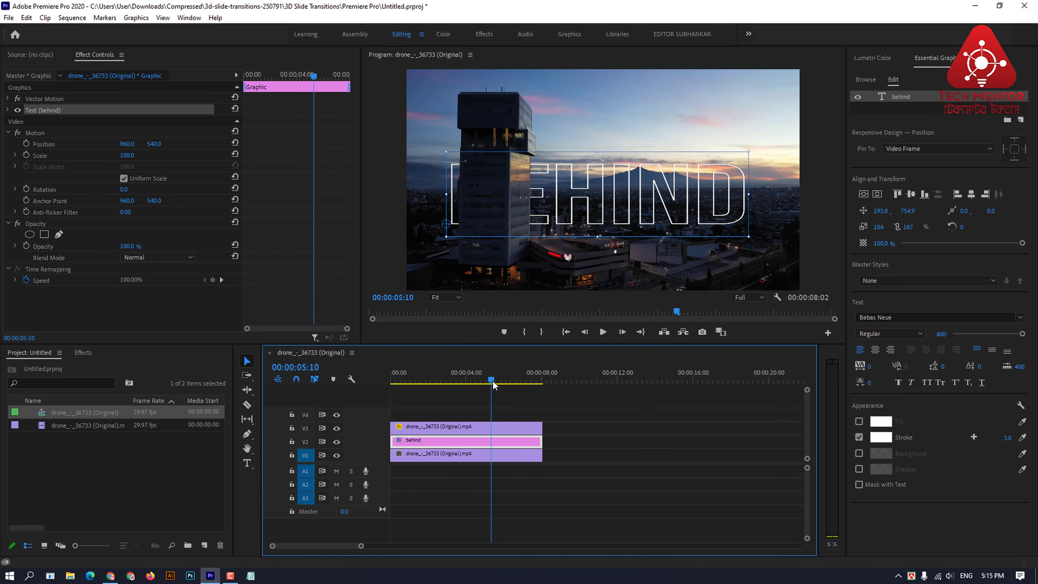
- Examine the mask edge between the tower and the letters at 100% magnification from 00:00:05:20 back to 00:00:03:23, then restore the Fit view
click(453, 301)
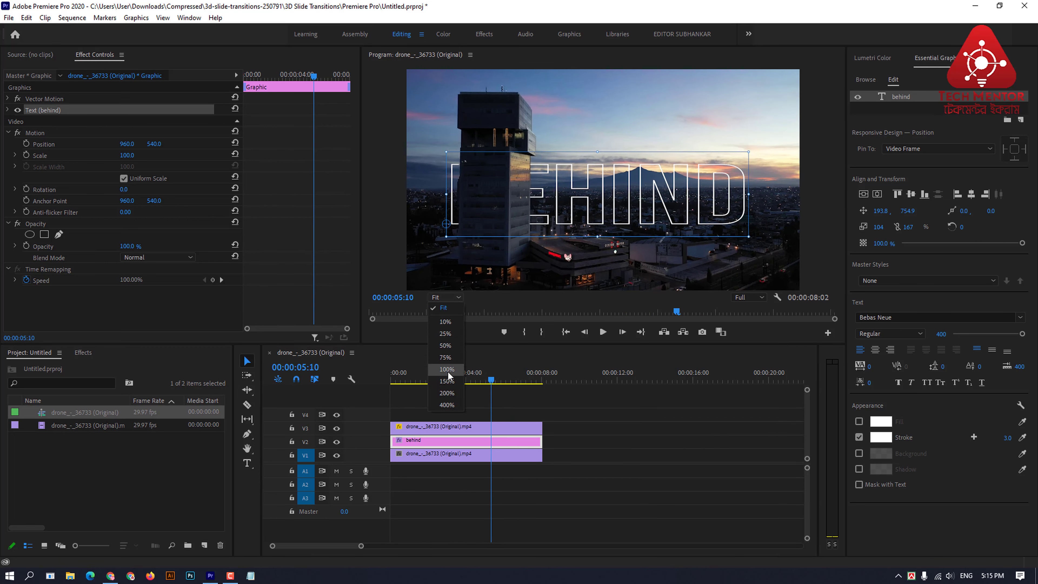
click(446, 362)
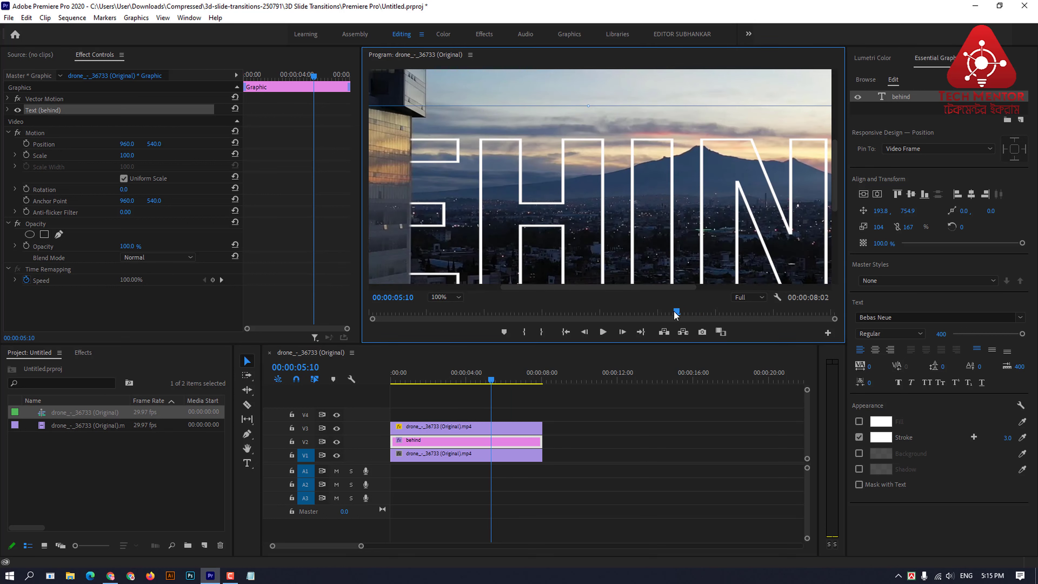
mouse_move(677, 312)
mouse_down()
mouse_move(661, 312)
mouse_move(691, 309)
mouse_up()
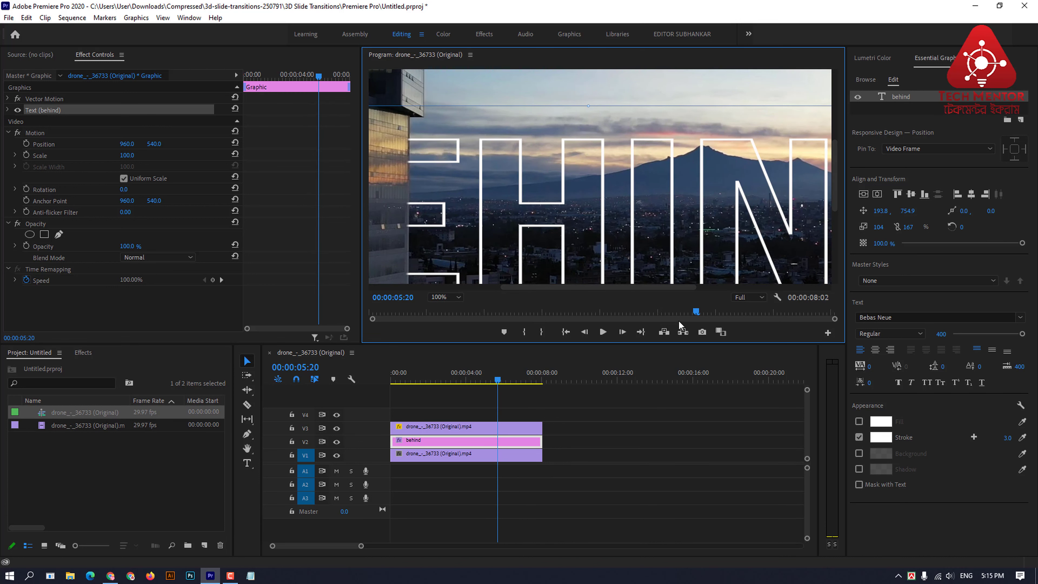
drag(696, 313, 617, 312)
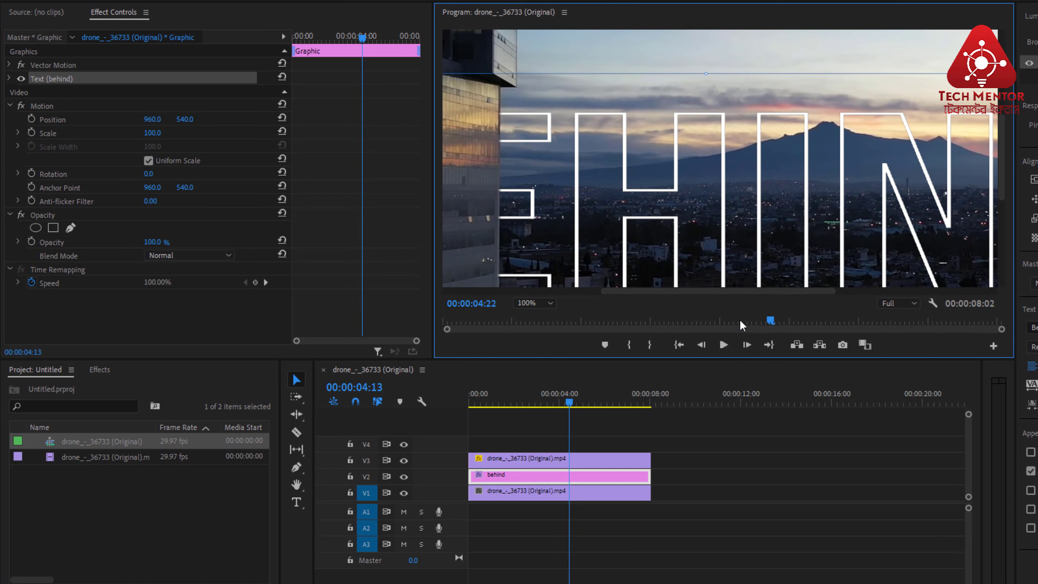
drag(742, 325, 704, 310)
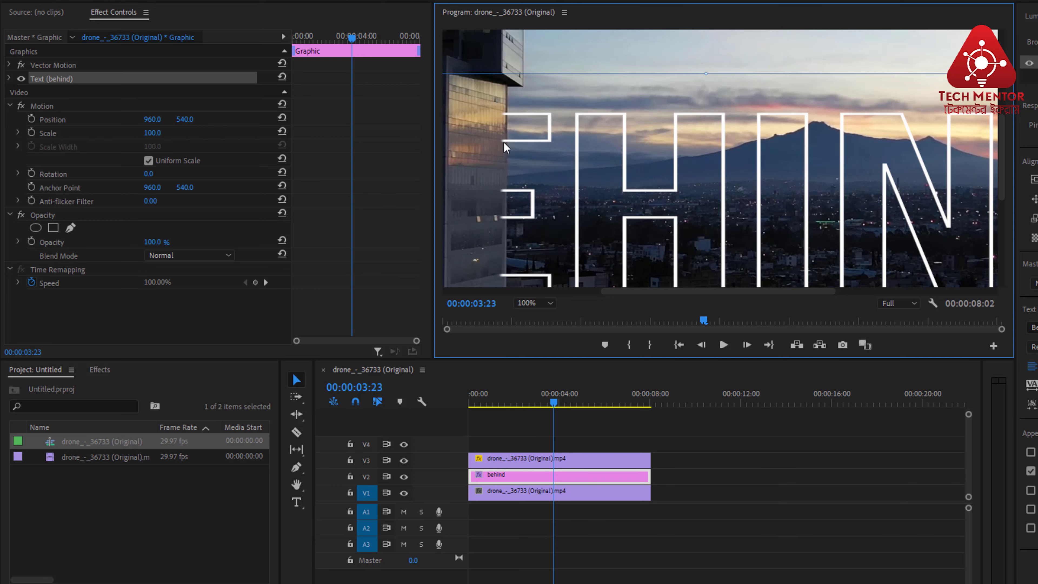
click(543, 304)
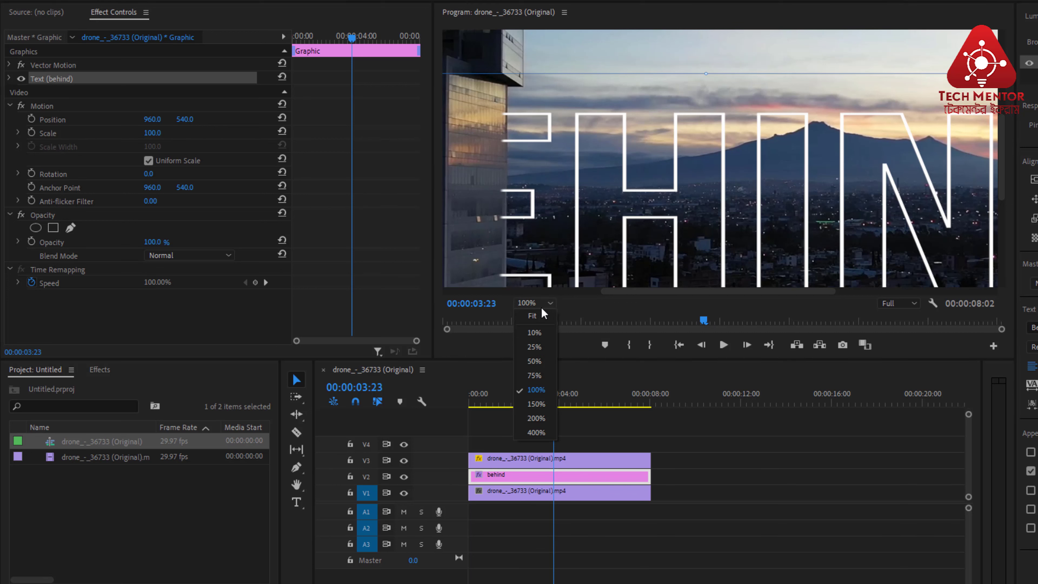
click(539, 318)
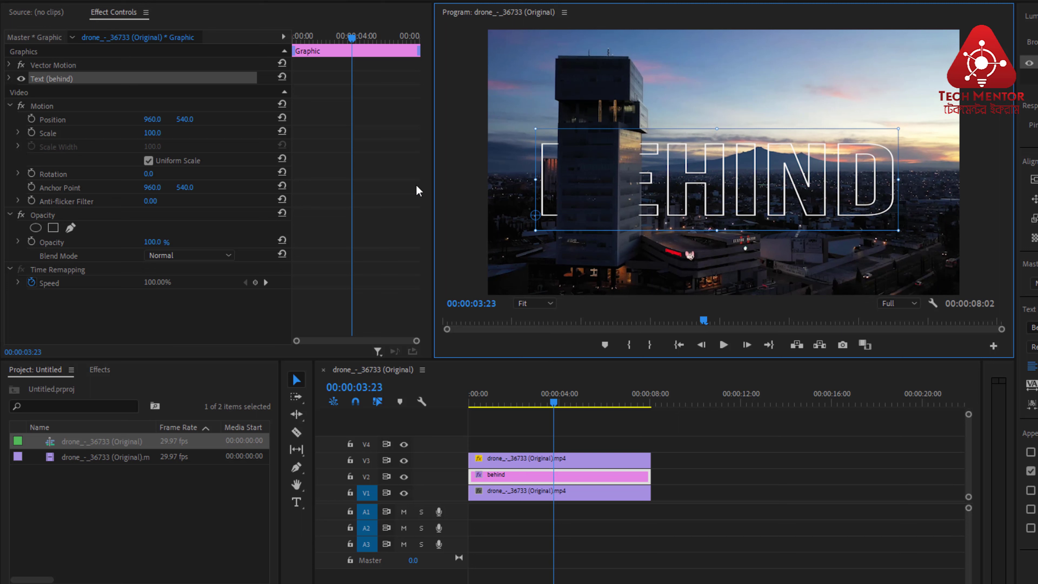
- Select the masked drone clip on V3 and check the mask frame by frame up to 00:00:04:02, then go back to 00:00:02:18
click(516, 460)
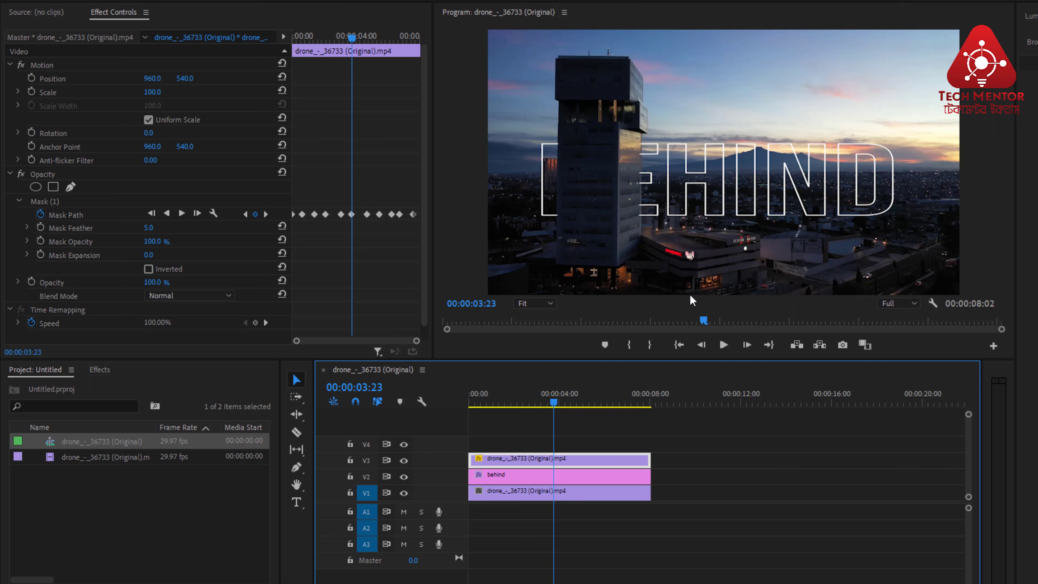
key(Right)
key(Right)
key(Right)
key(Right)
key(Right)
key(Right)
key(Right)
key(Right)
key(Right)
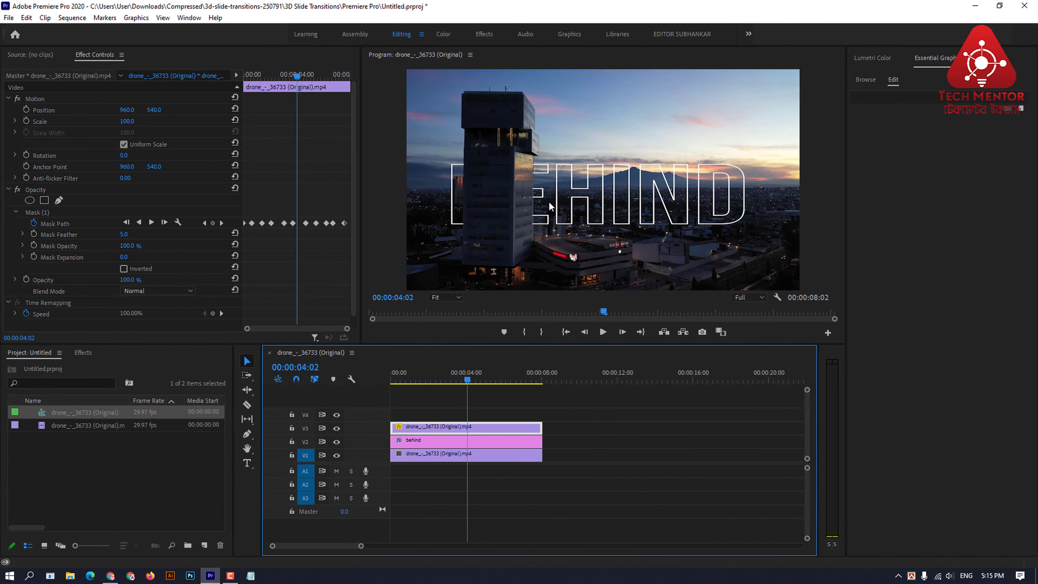
drag(468, 385, 439, 382)
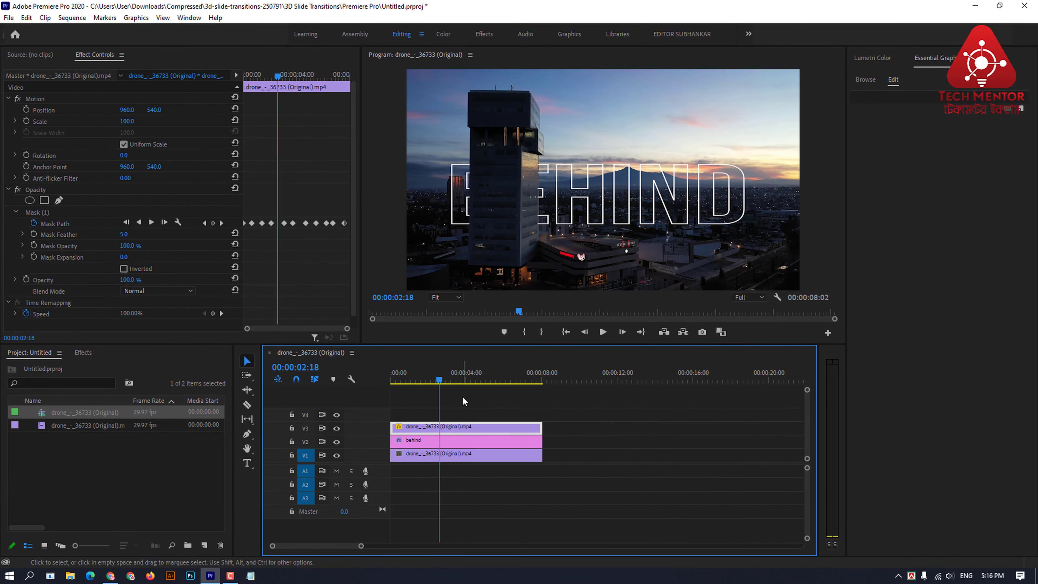